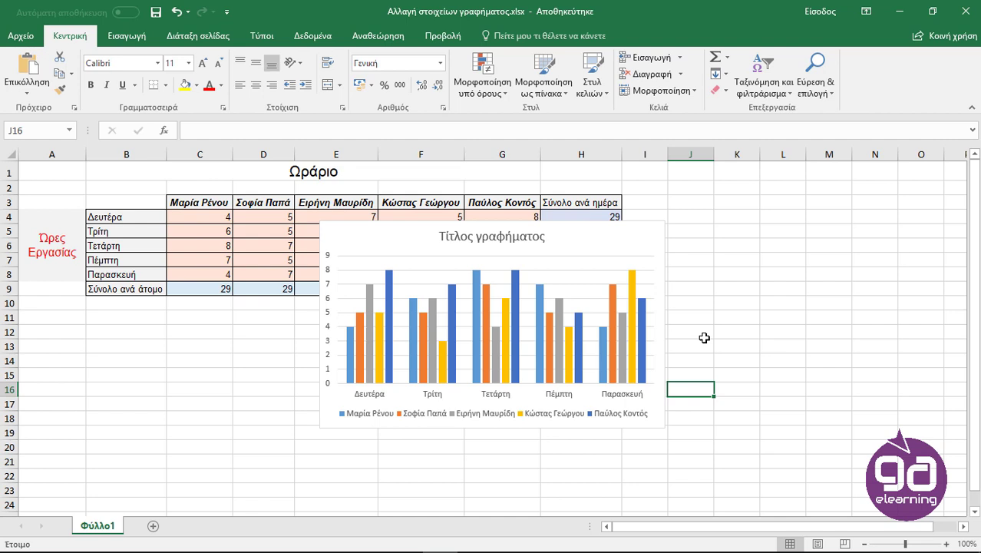
Step: Select the weekly hours column chart and show its Chart Elements list
{"action": "left_click", "coordinate": [619, 236]}
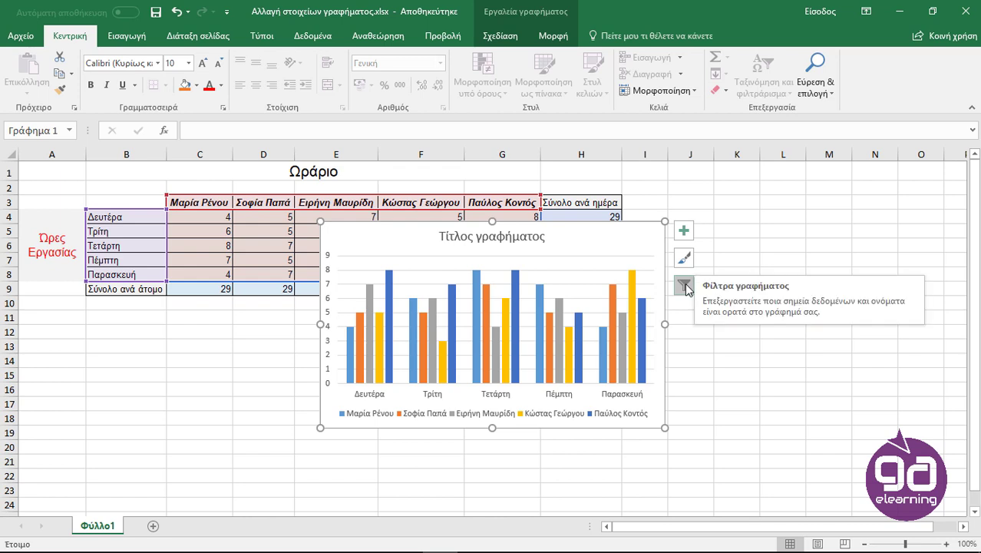
{"action": "left_click", "coordinate": [684, 232]}
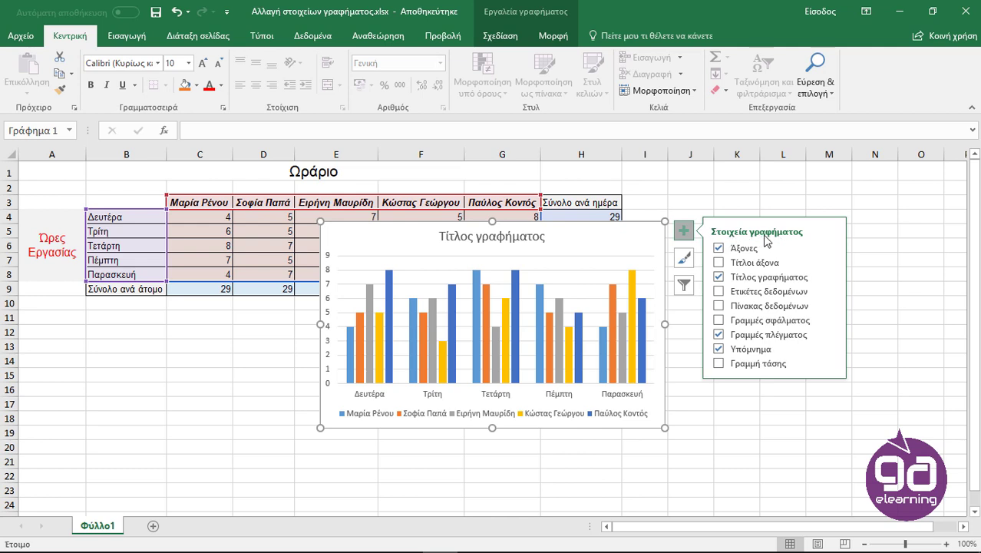
{"action": "left_click", "coordinate": [720, 249]}
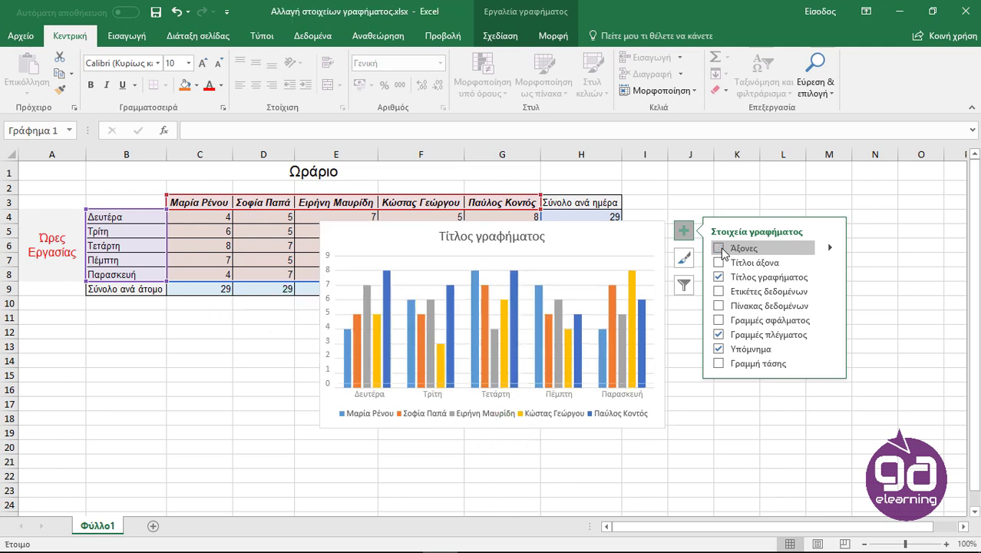
{"action": "left_click", "coordinate": [720, 249]}
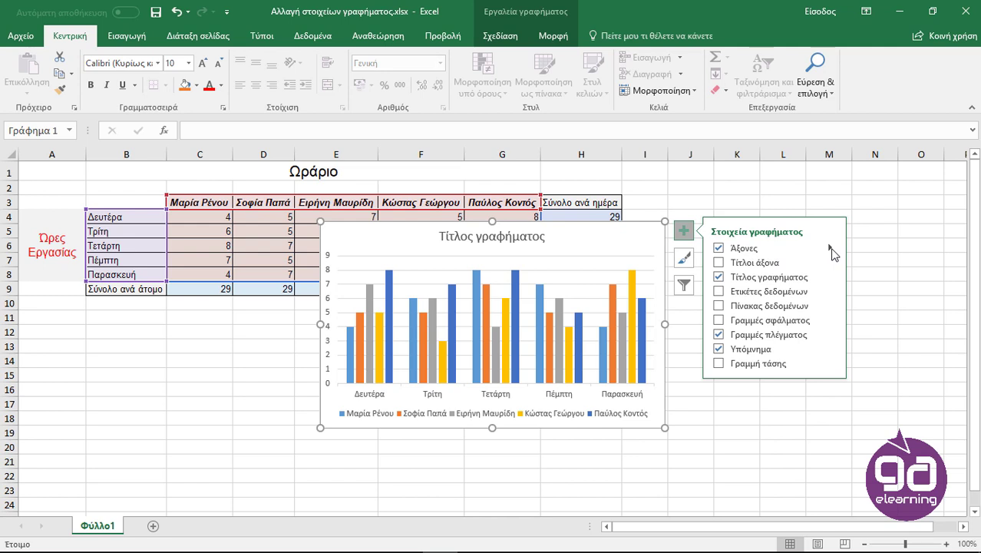
{"action": "left_click", "coordinate": [831, 249]}
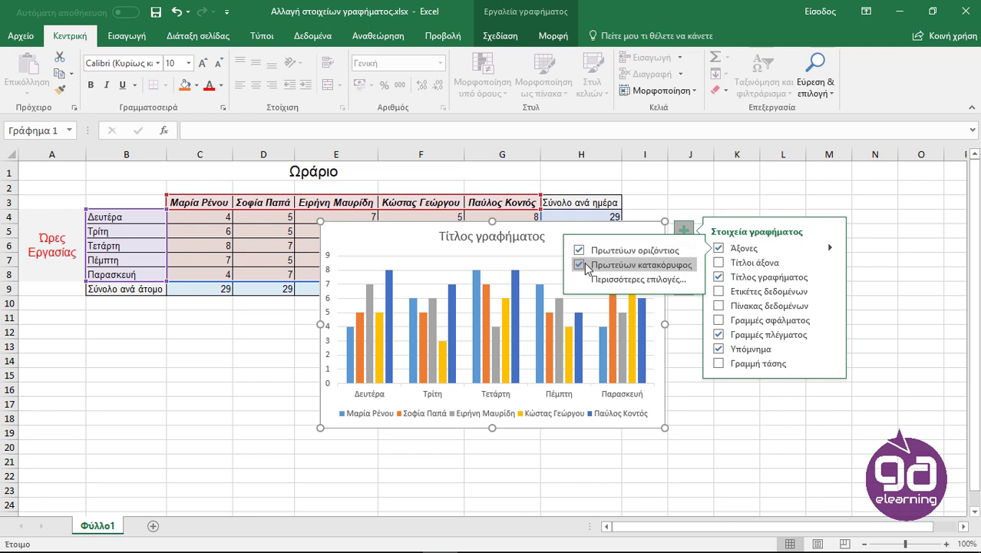
{"action": "left_click", "coordinate": [831, 248]}
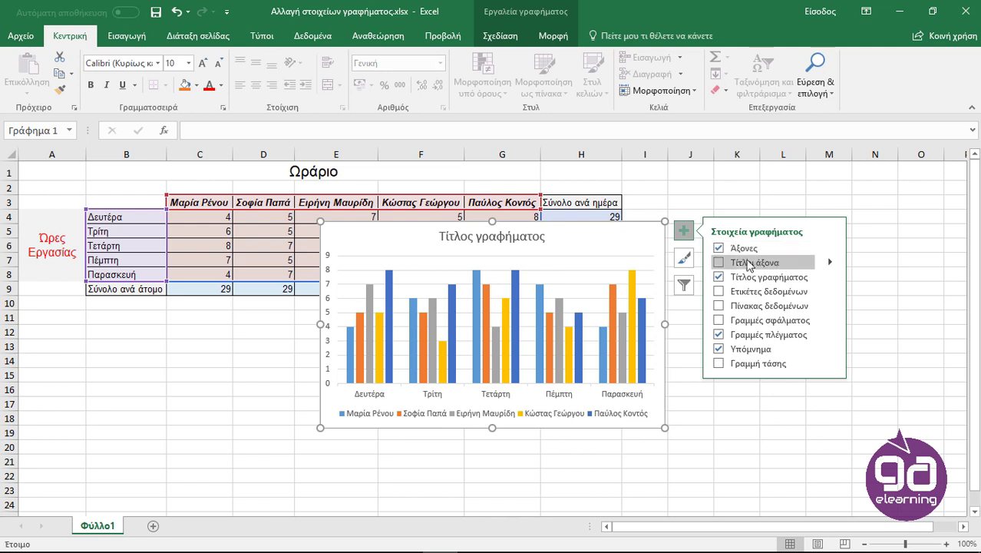
Step: Turn on placeholder axis titles for both axes and view the axis title options
{"action": "left_click", "coordinate": [720, 263]}
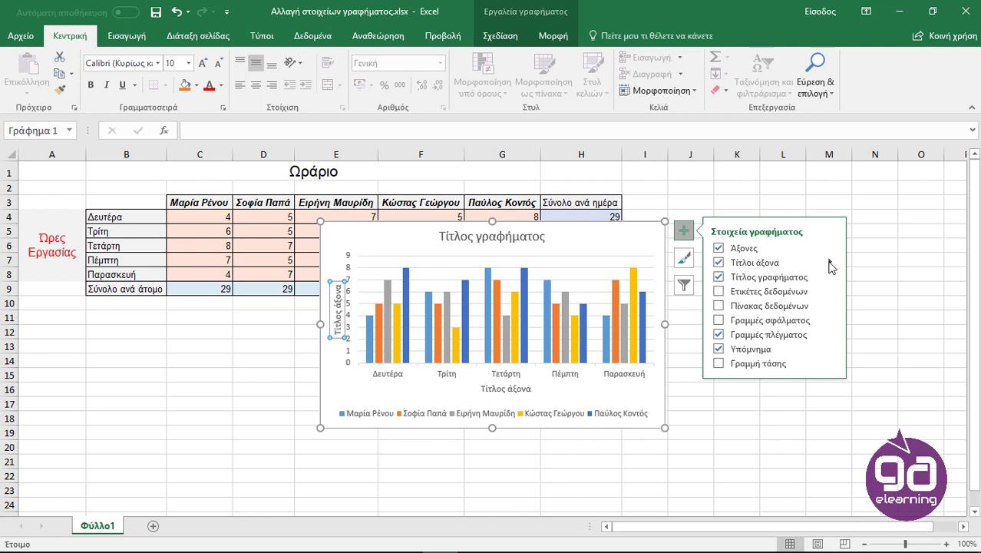
{"action": "left_click", "coordinate": [831, 265]}
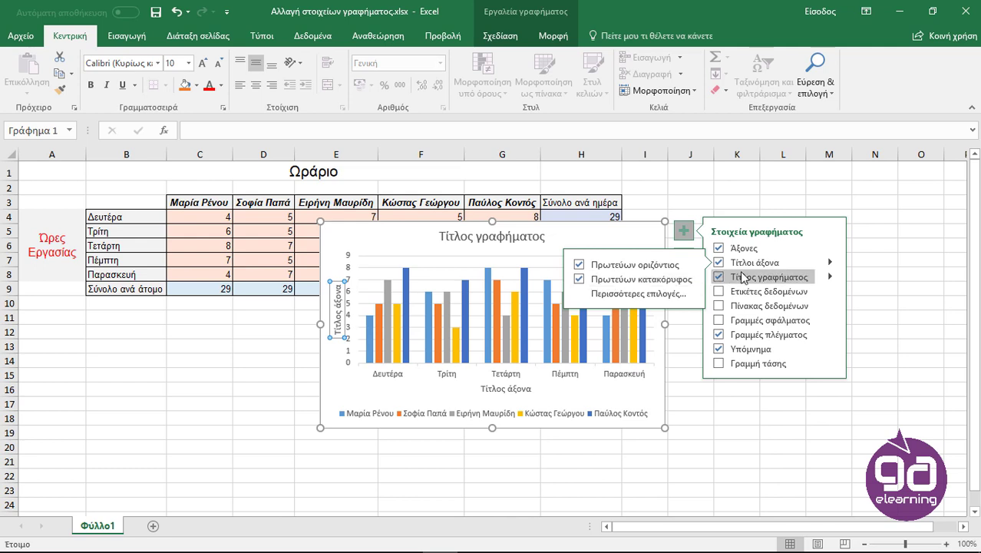
Step: Keep the chart title Above Chart after trying Centered Overlay, and open Format Chart Title
{"action": "left_click", "coordinate": [831, 263]}
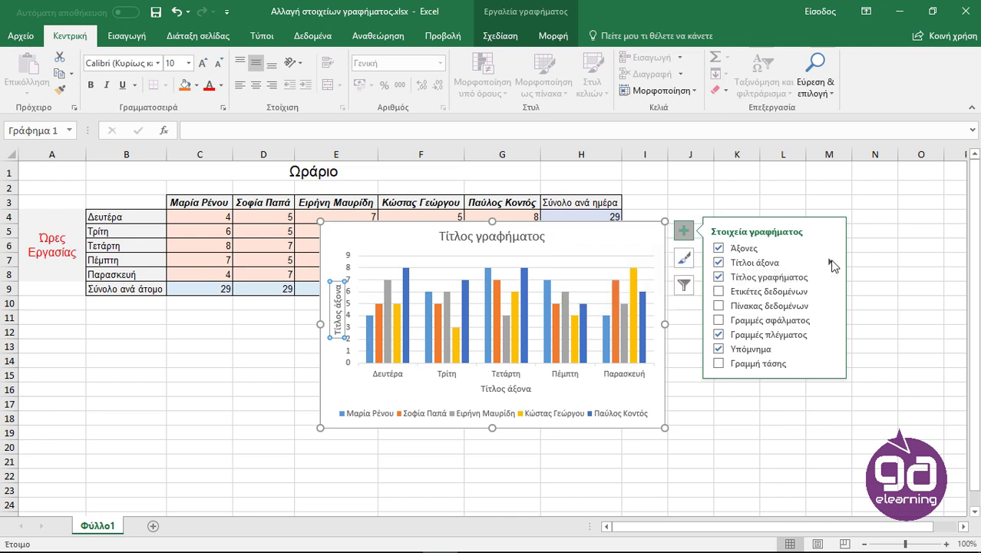
{"action": "left_click", "coordinate": [720, 278]}
{"action": "left_click", "coordinate": [721, 280]}
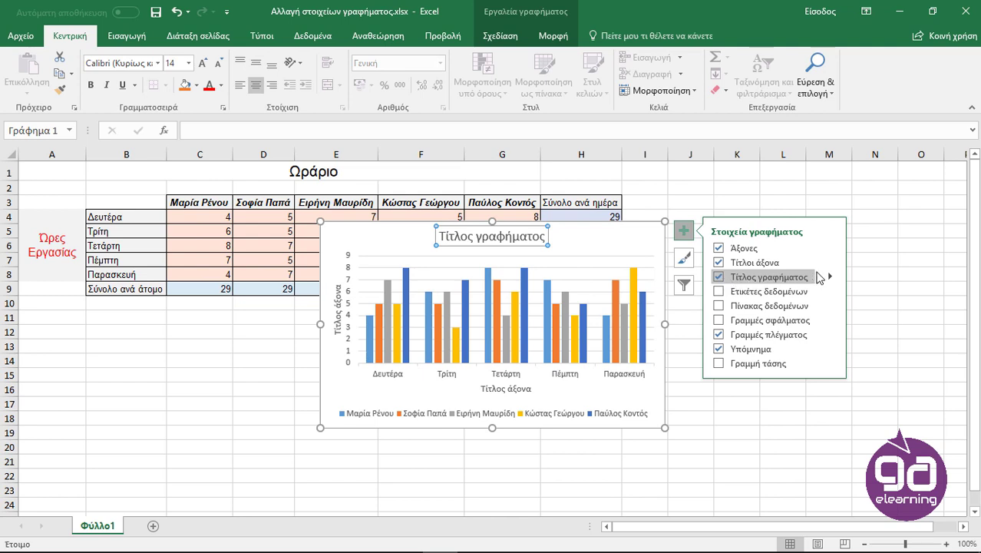
{"action": "left_click", "coordinate": [830, 277]}
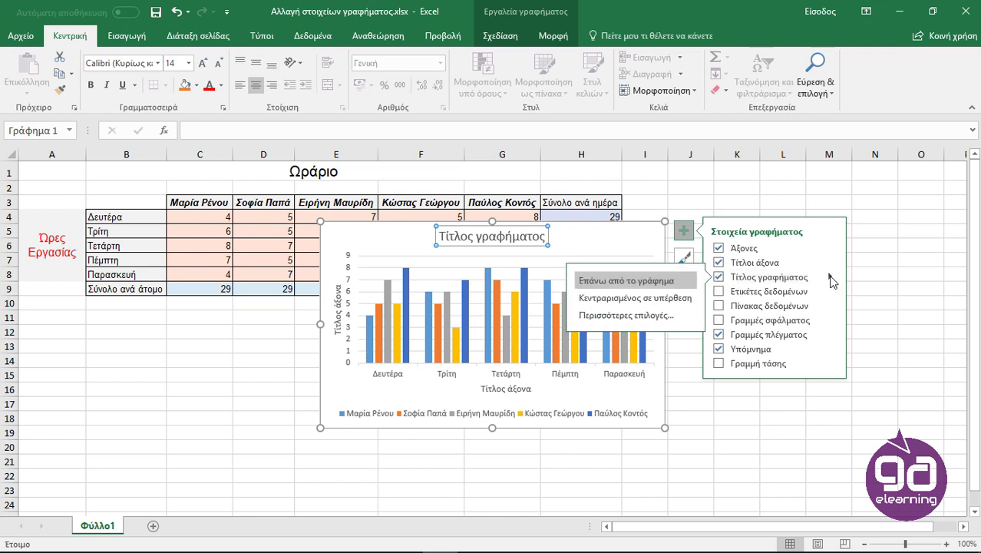
{"action": "left_click", "coordinate": [670, 294]}
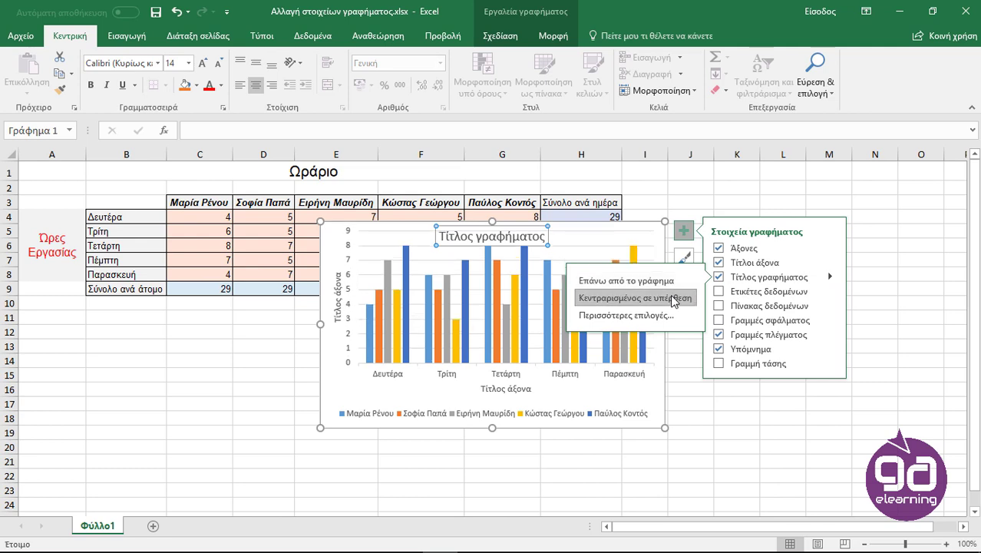
{"action": "left_click", "coordinate": [668, 281]}
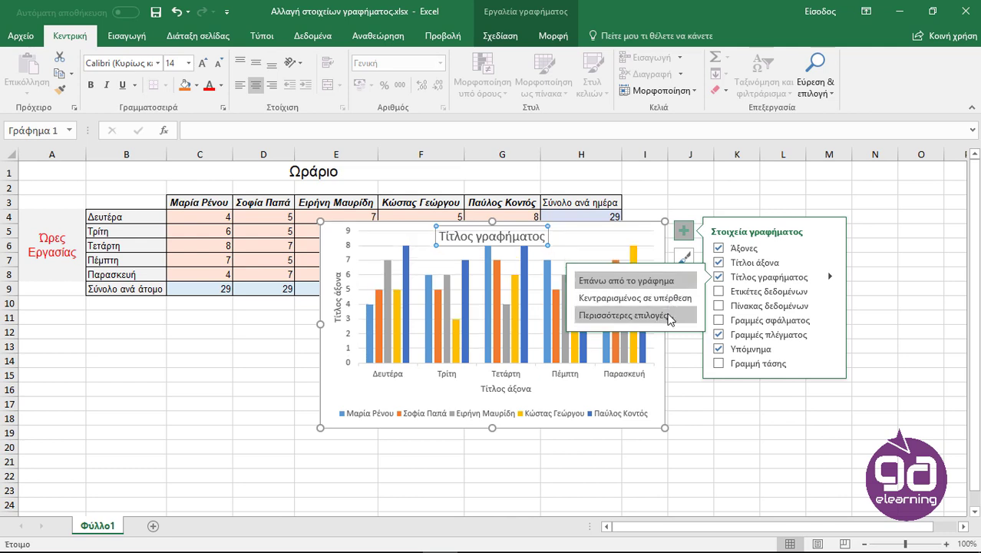
{"action": "left_click", "coordinate": [668, 315]}
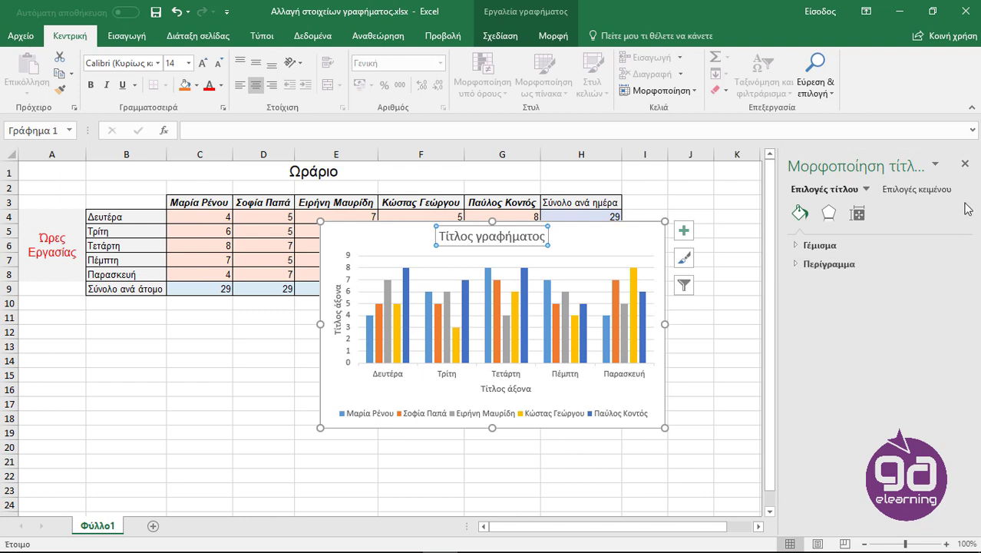
Step: Close the Format Chart Title pane and bring the Chart Elements list back
{"action": "left_click", "coordinate": [965, 165]}
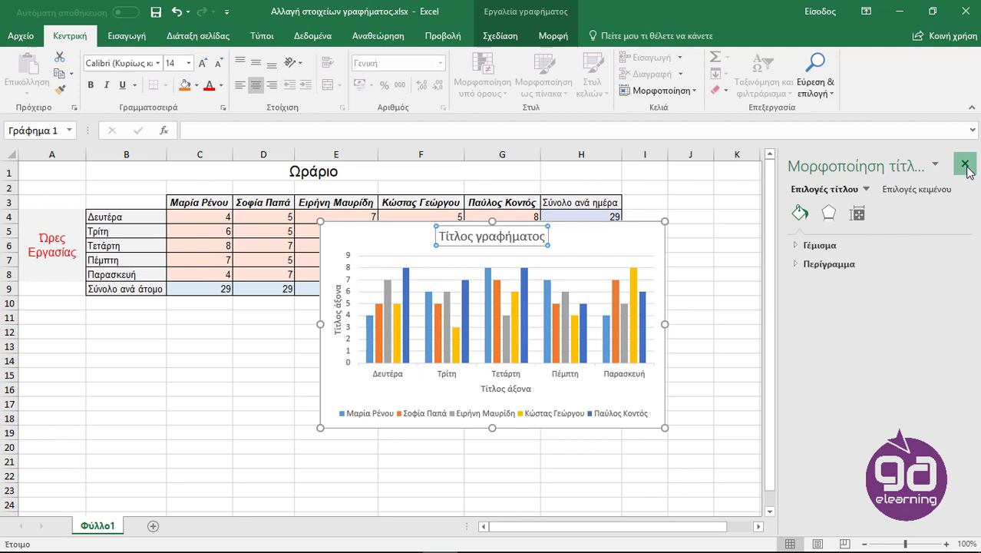
{"action": "left_click", "coordinate": [683, 231]}
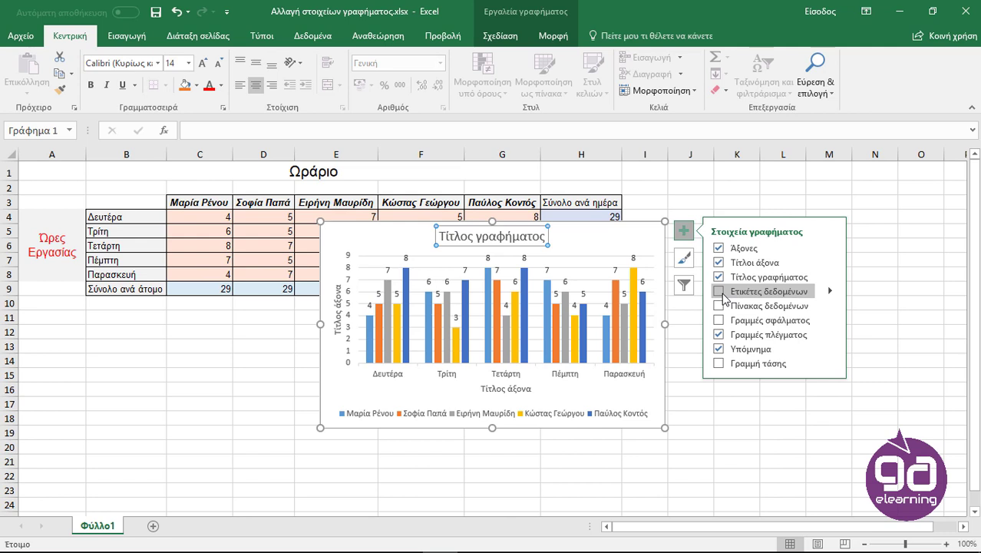
{"action": "left_click", "coordinate": [724, 293]}
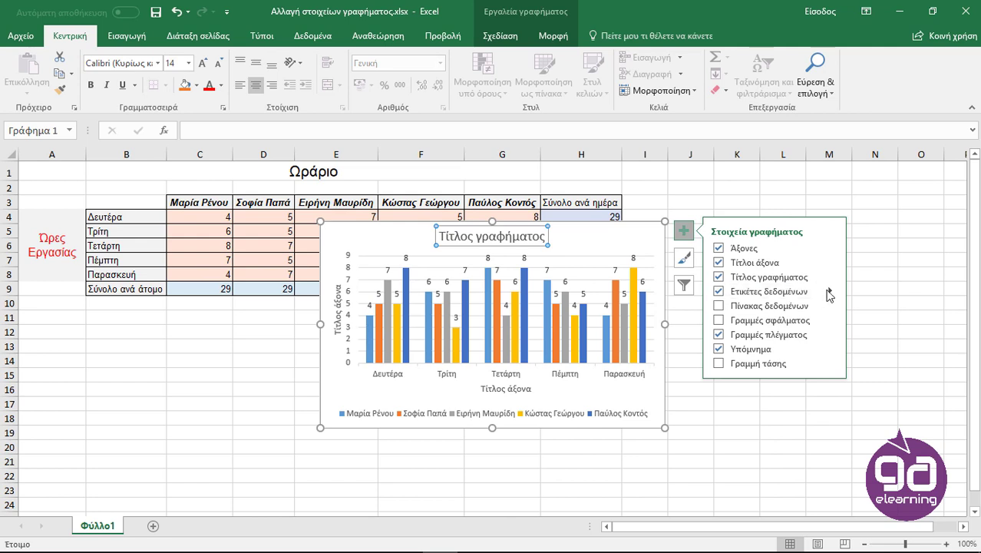
{"action": "left_click", "coordinate": [830, 292]}
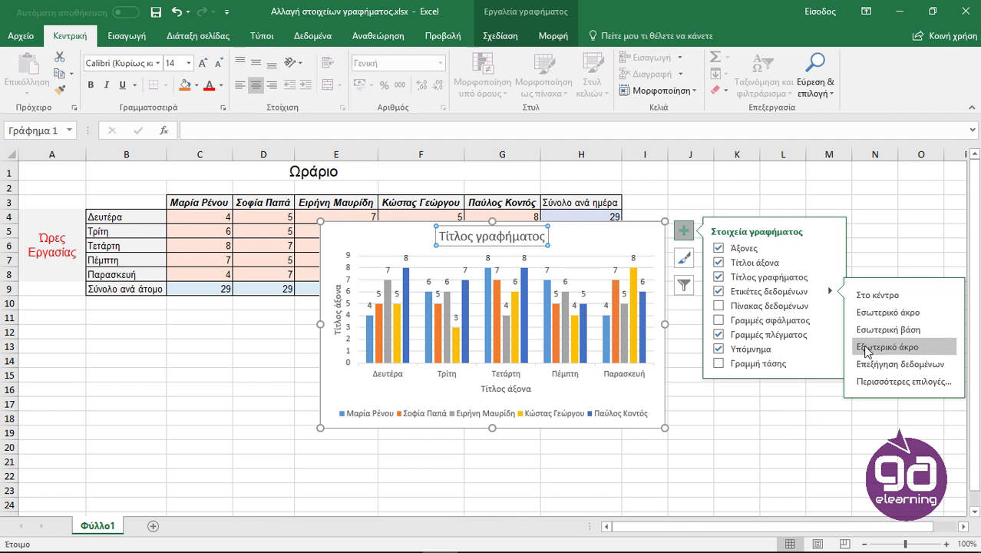
{"action": "left_click", "coordinate": [722, 292]}
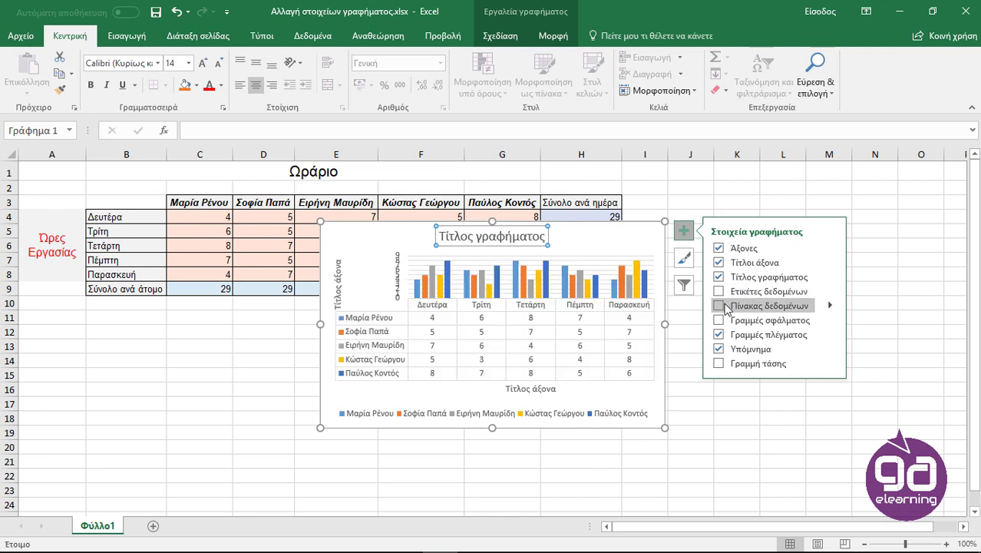
{"action": "left_click", "coordinate": [721, 307]}
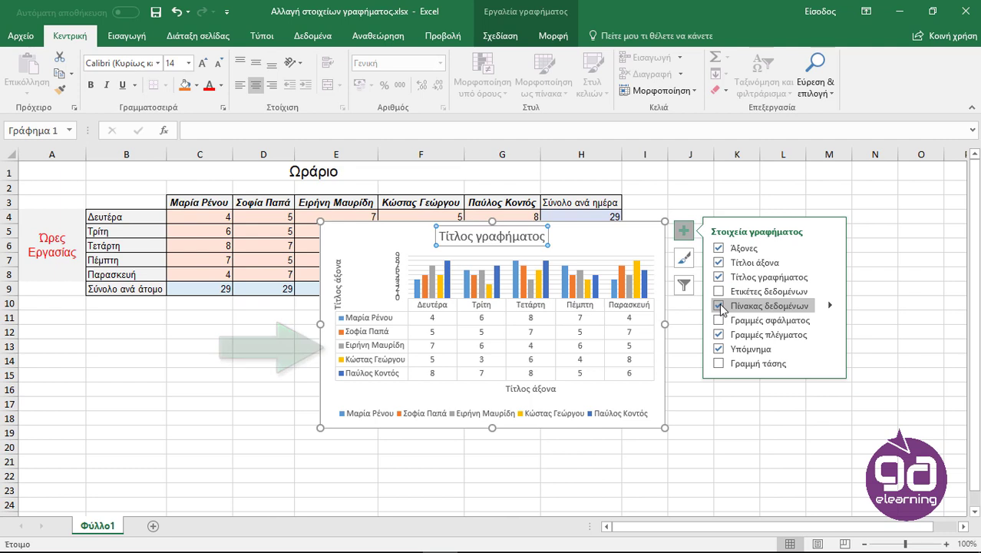
{"action": "left_click", "coordinate": [830, 307]}
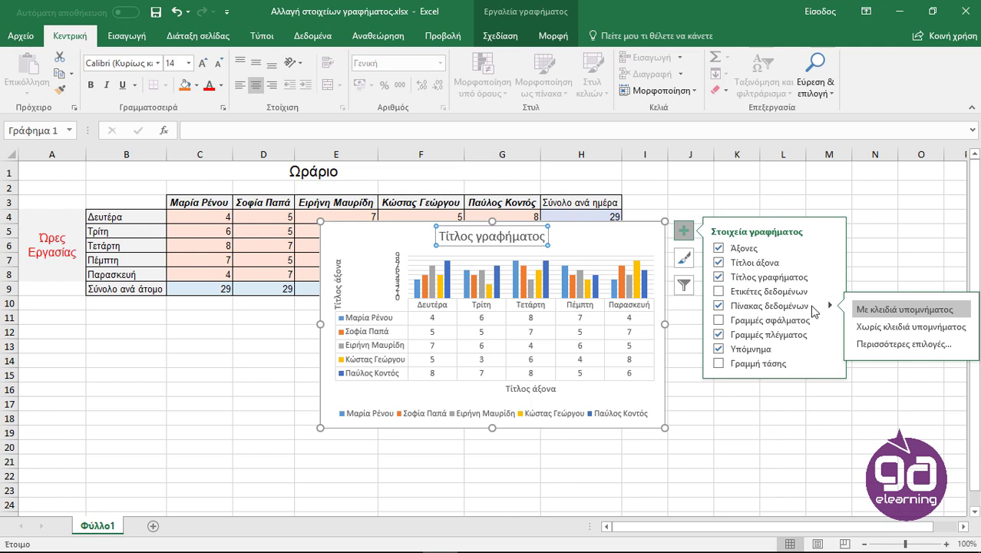
{"action": "left_click", "coordinate": [719, 307]}
{"action": "left_click", "coordinate": [726, 322]}
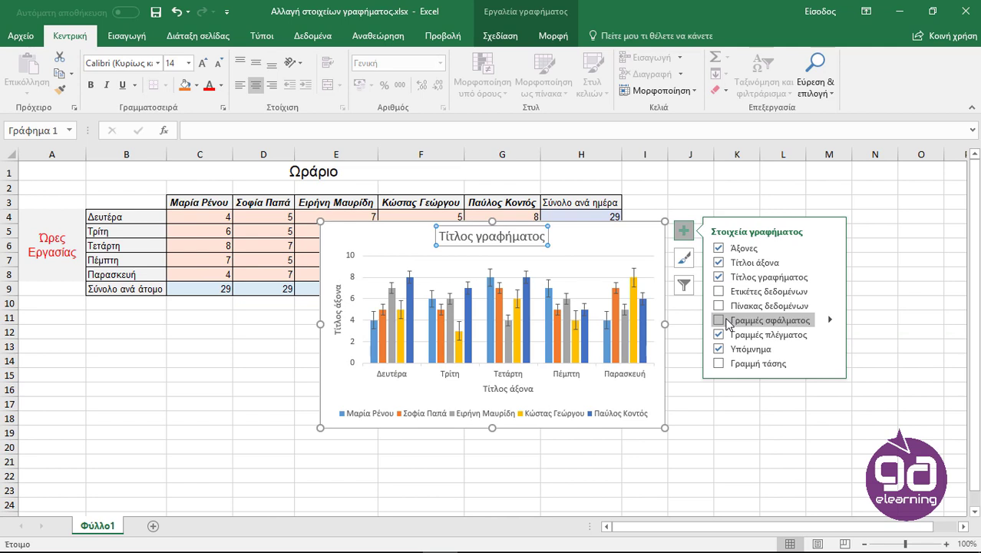
{"action": "left_click", "coordinate": [726, 321]}
{"action": "left_click", "coordinate": [829, 320]}
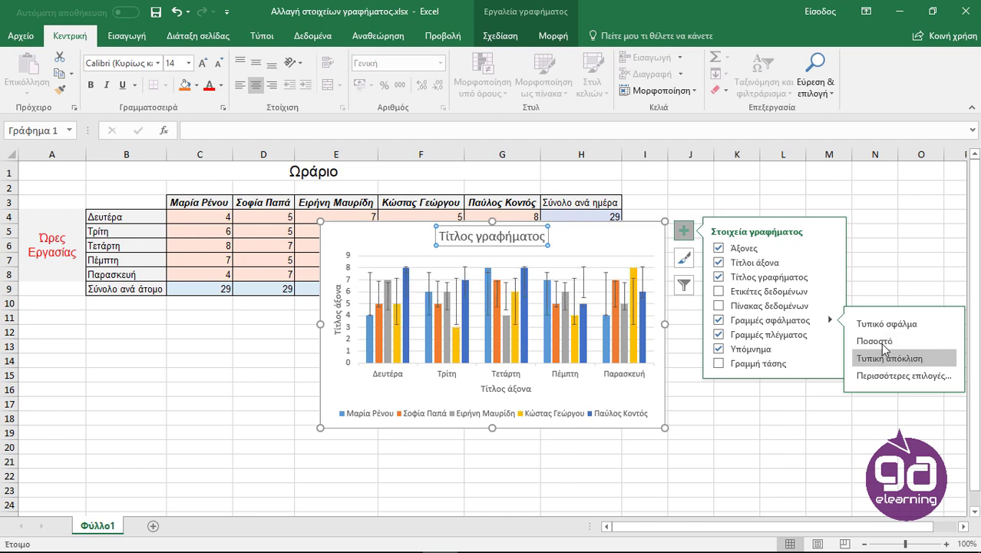
{"action": "left_click", "coordinate": [720, 320]}
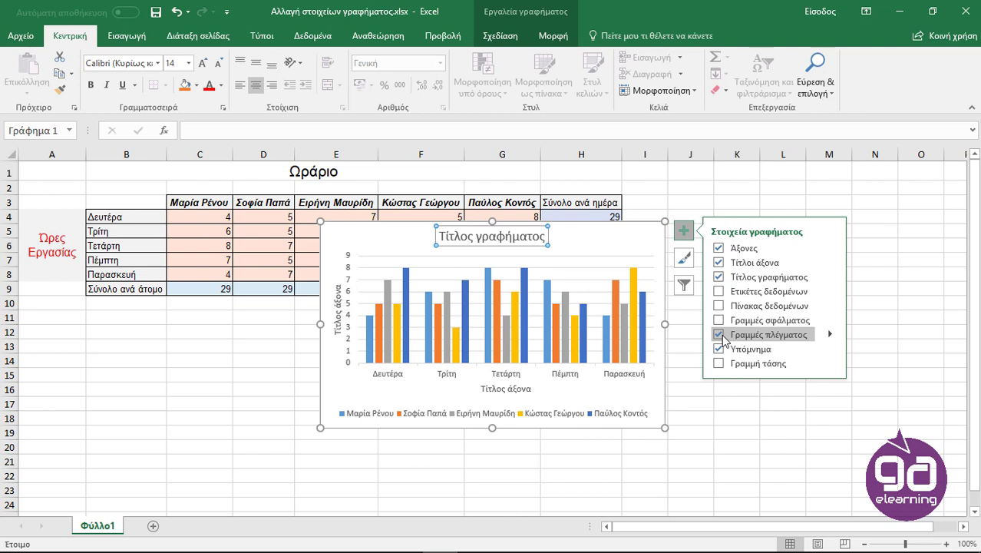
Step: Add Primary Major Vertical gridlines alongside the existing horizontal gridlines
{"action": "left_click", "coordinate": [720, 335]}
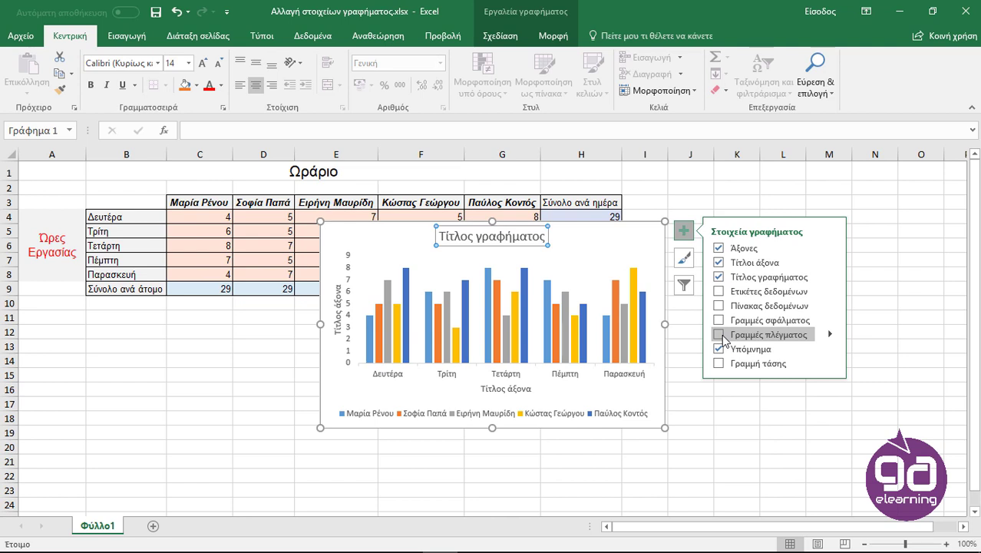
{"action": "left_click", "coordinate": [720, 336]}
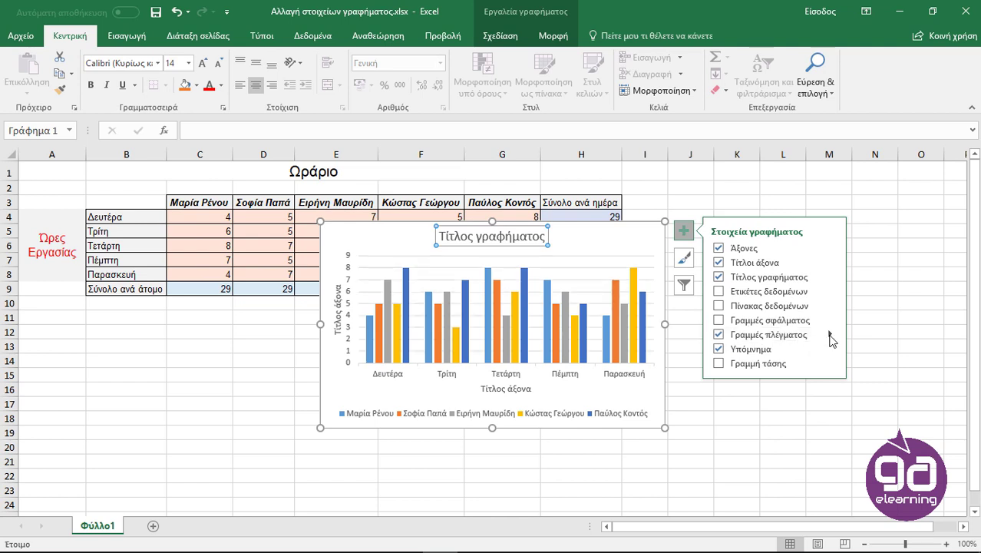
{"action": "left_click", "coordinate": [831, 334]}
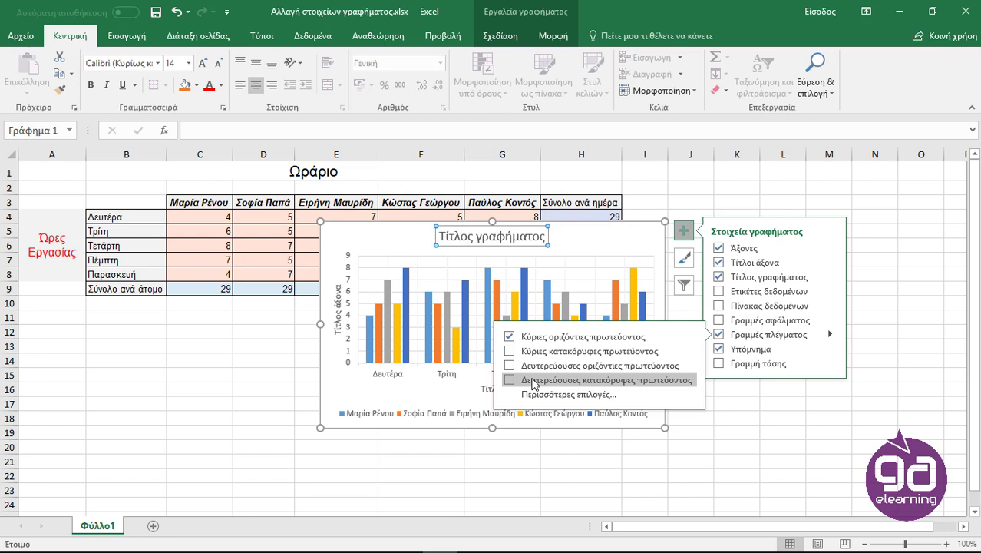
{"action": "left_click", "coordinate": [513, 354]}
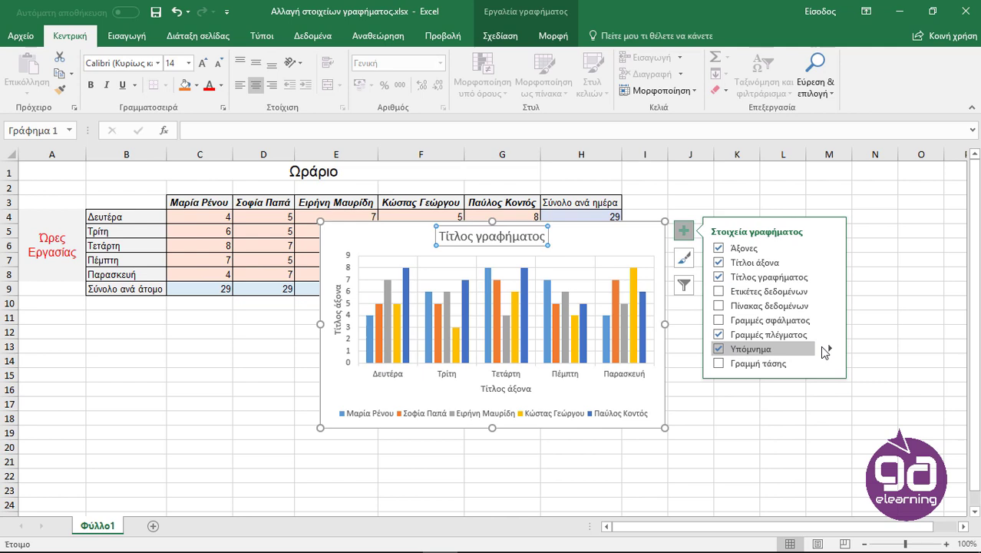
Step: Place the legend to the right of the chart and begin adding a trendline
{"action": "left_click", "coordinate": [829, 349]}
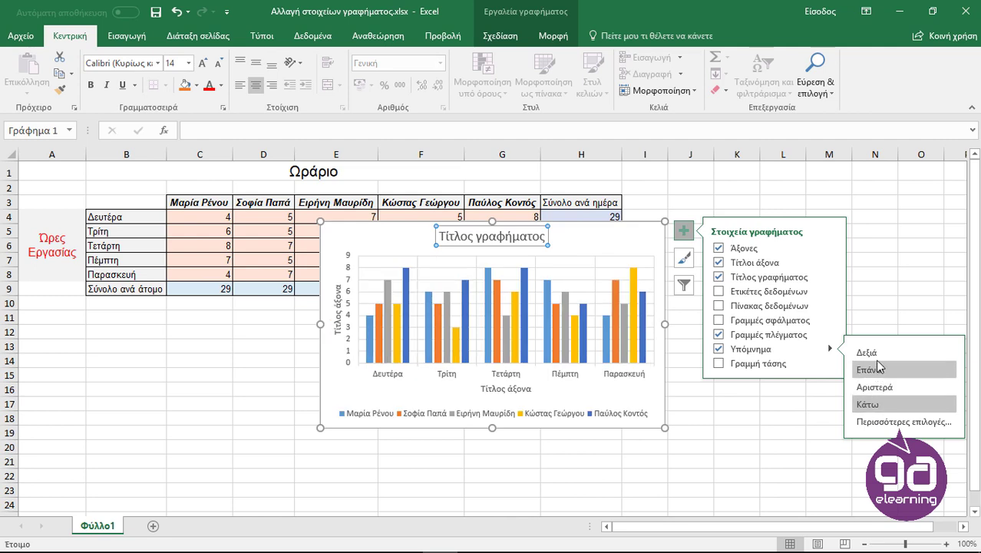
{"action": "left_click", "coordinate": [876, 351]}
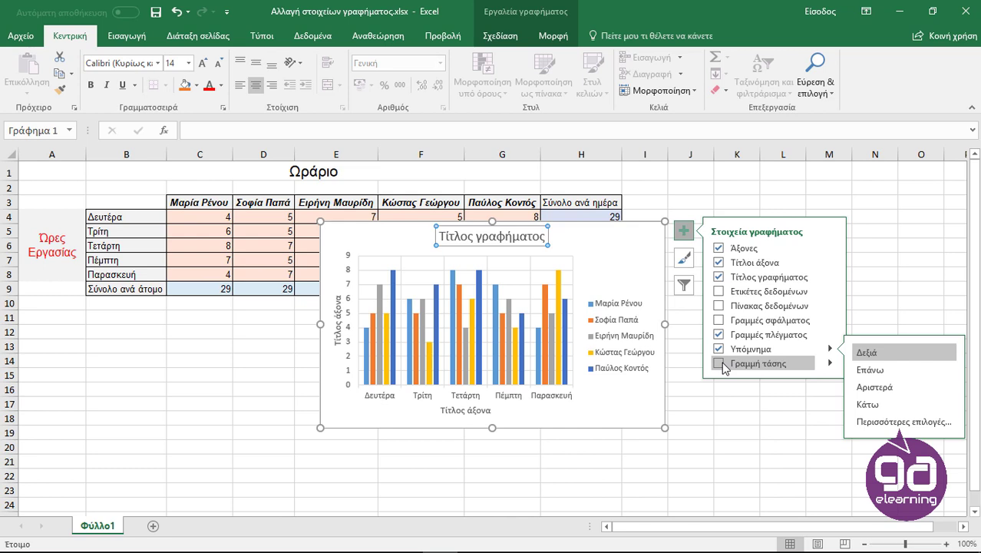
{"action": "left_click", "coordinate": [721, 364]}
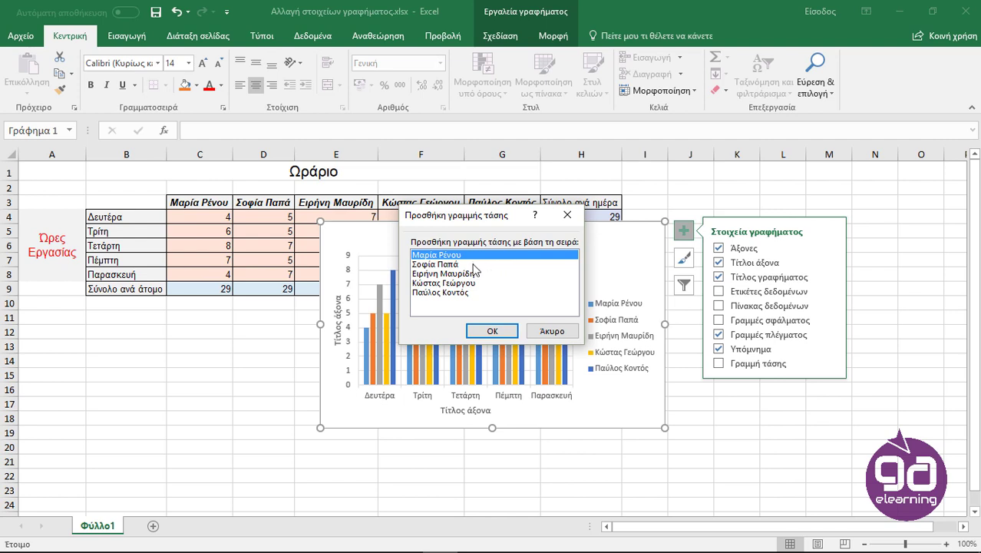
Step: Add a linear trendline for one person's hours series, then remove it again
{"action": "left_click", "coordinate": [472, 265]}
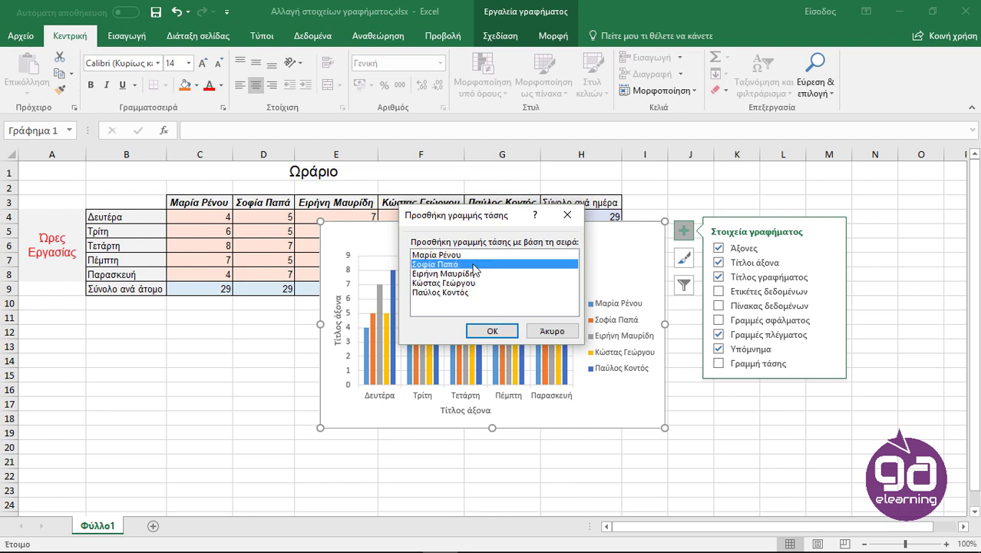
{"action": "left_click", "coordinate": [492, 331]}
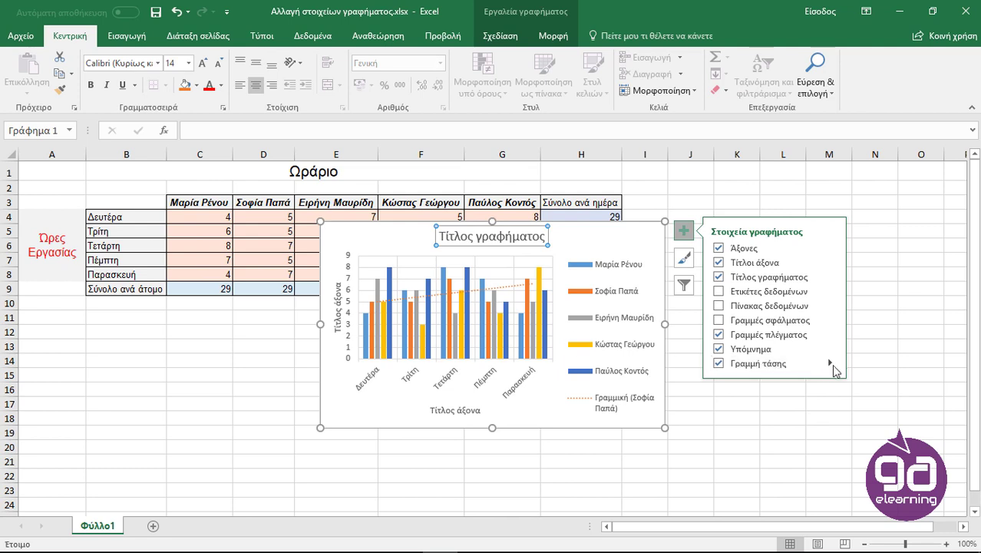
{"action": "left_click", "coordinate": [833, 365]}
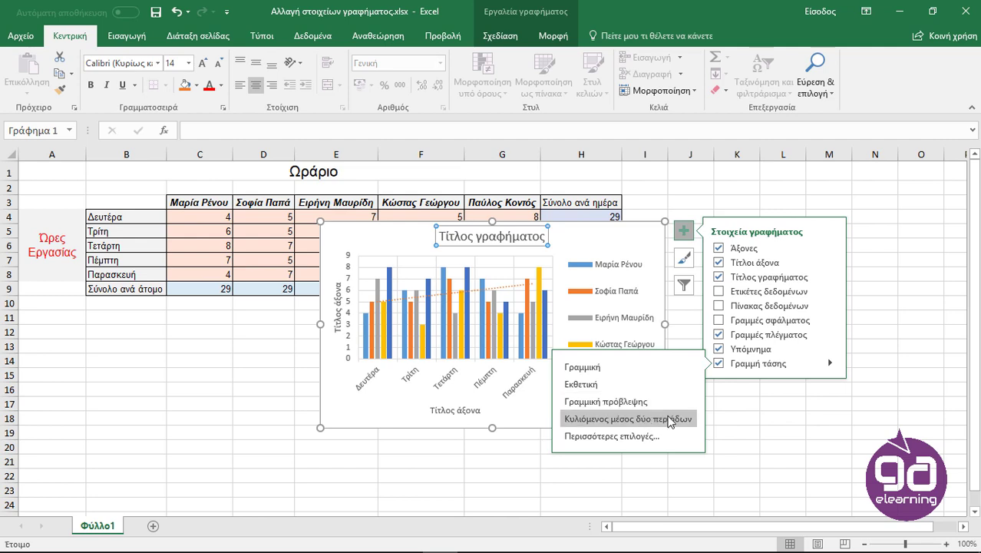
{"action": "left_click", "coordinate": [834, 367]}
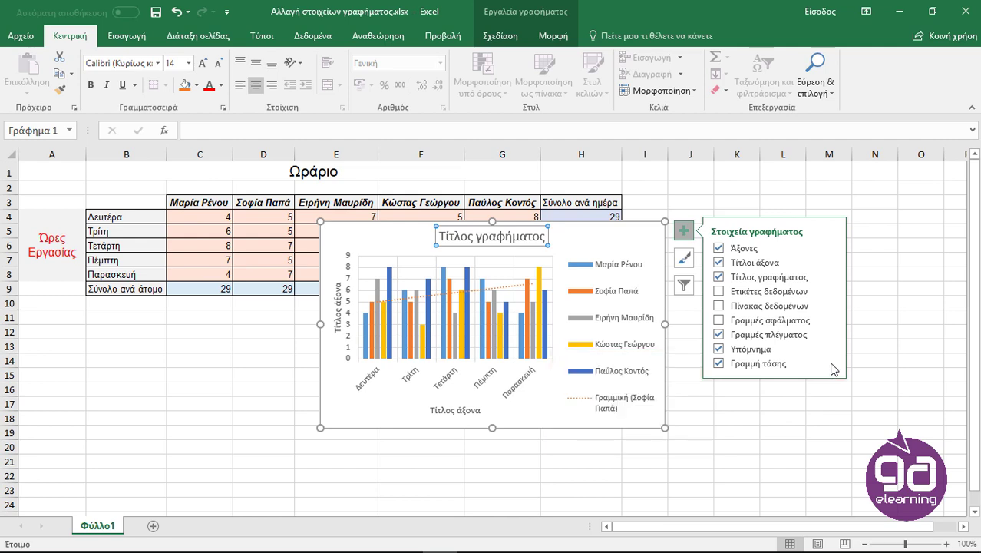
{"action": "left_click", "coordinate": [718, 364]}
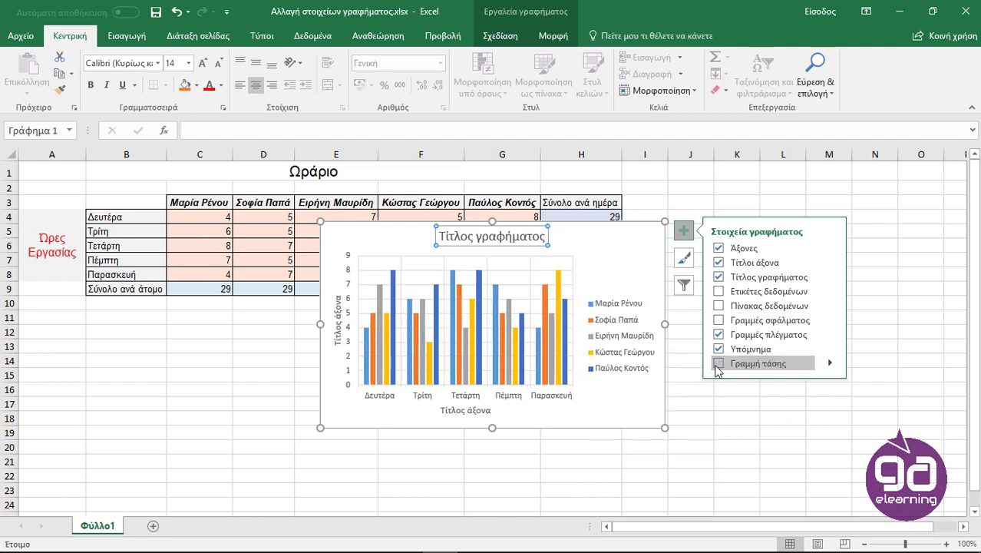
Step: Browse the chart Style gallery, then show the chart's colour palette choices
{"action": "left_click", "coordinate": [684, 259]}
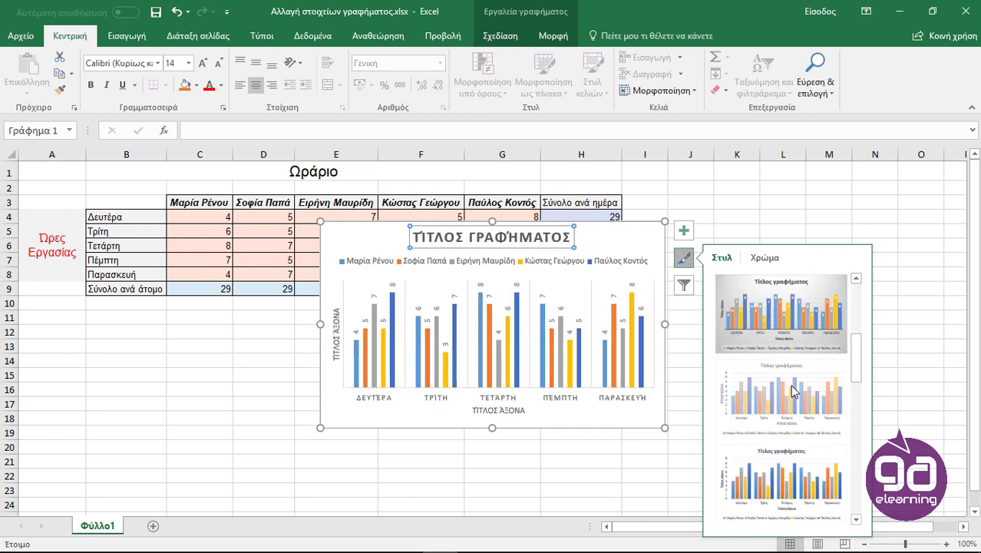
{"action": "scroll", "coordinate": [798, 392], "scroll_direction": "down", "scroll_amount": 2}
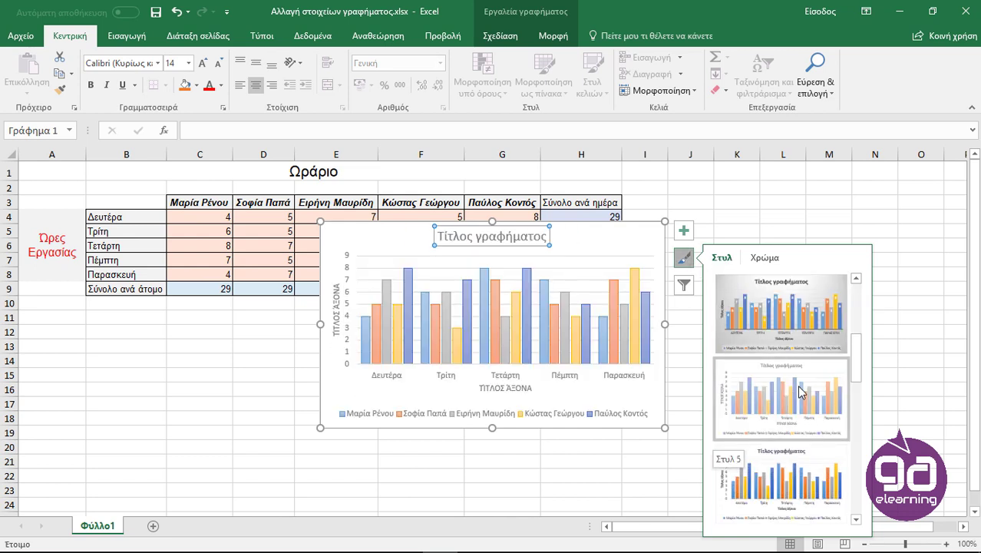
{"action": "scroll", "coordinate": [799, 391], "scroll_direction": "down", "scroll_amount": 2}
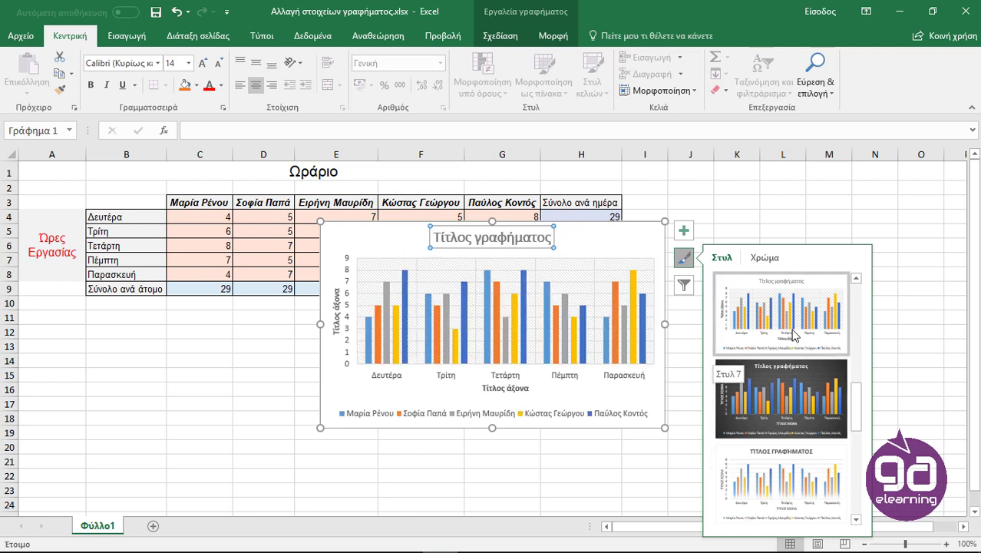
{"action": "left_click", "coordinate": [765, 258]}
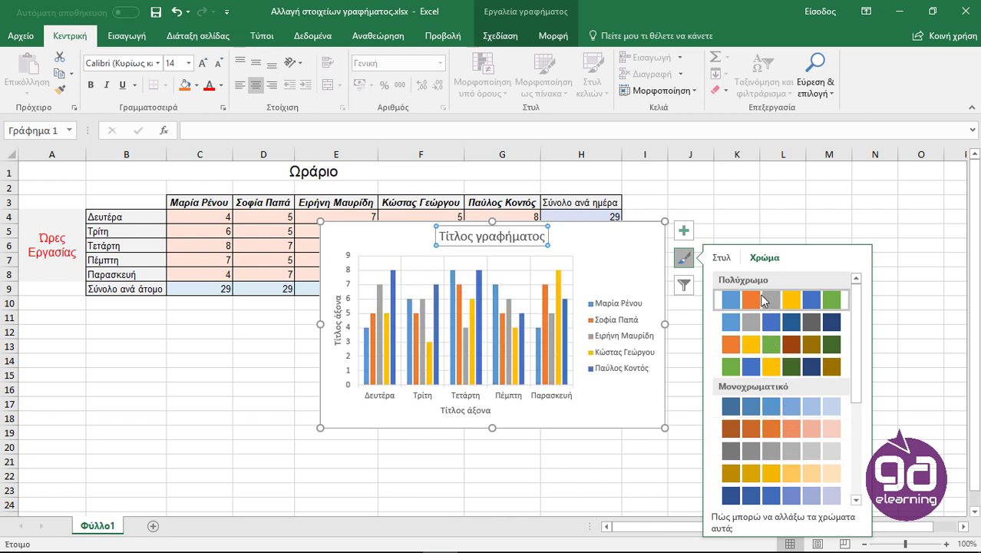
Step: Give the fifth person's series (column G) a solid yellow fill and close the formatting pane
{"action": "left_click", "coordinate": [481, 336]}
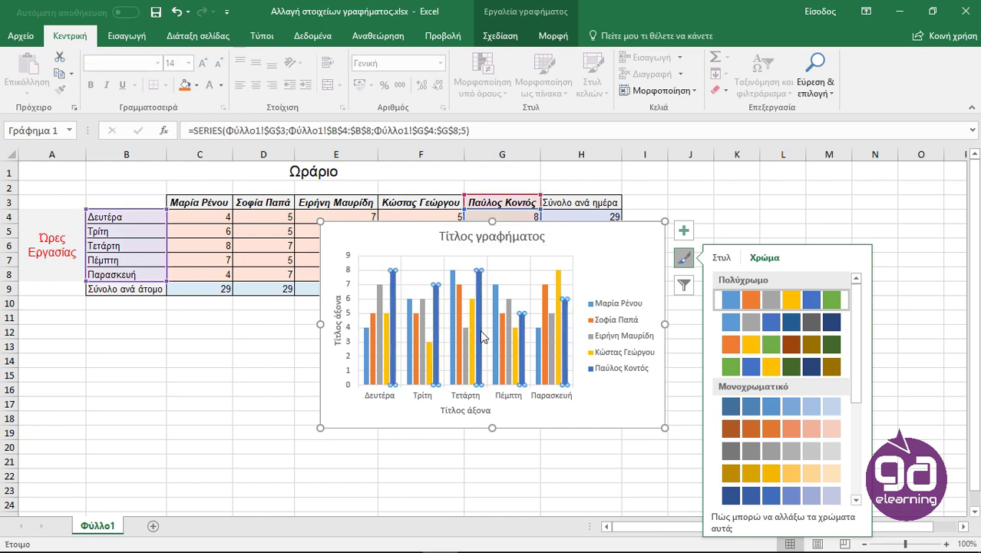
{"action": "right_click", "coordinate": [483, 336]}
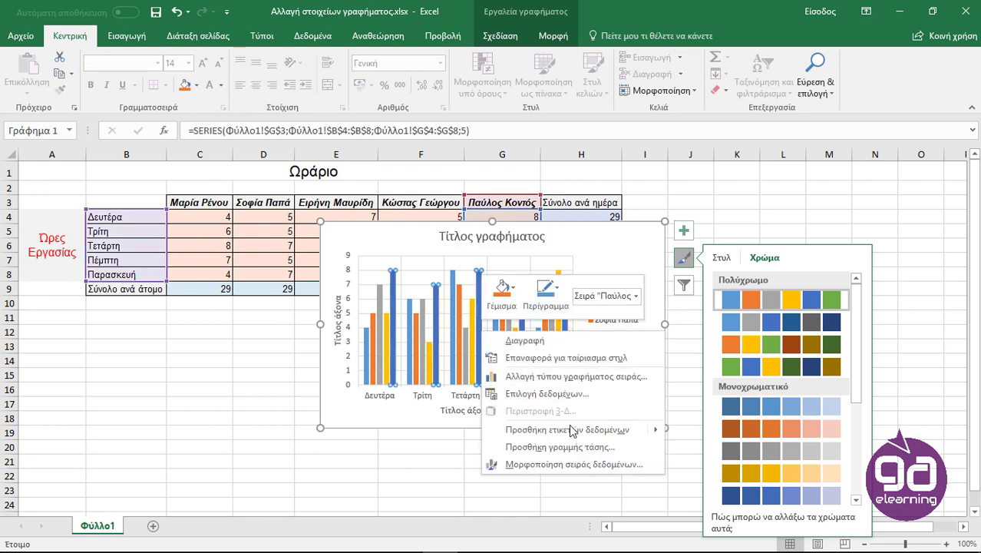
{"action": "left_click", "coordinate": [642, 465]}
{"action": "left_click", "coordinate": [683, 259]}
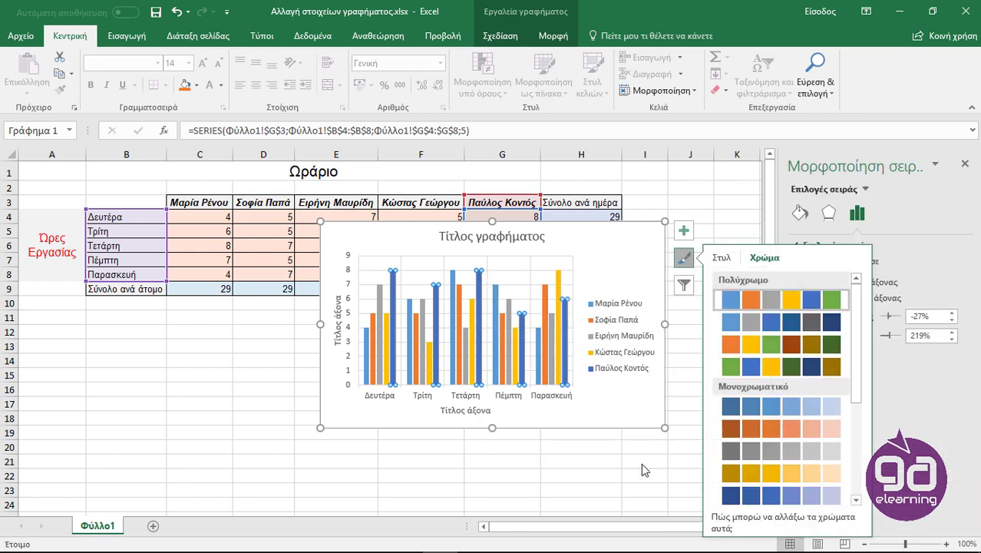
{"action": "left_click", "coordinate": [686, 265]}
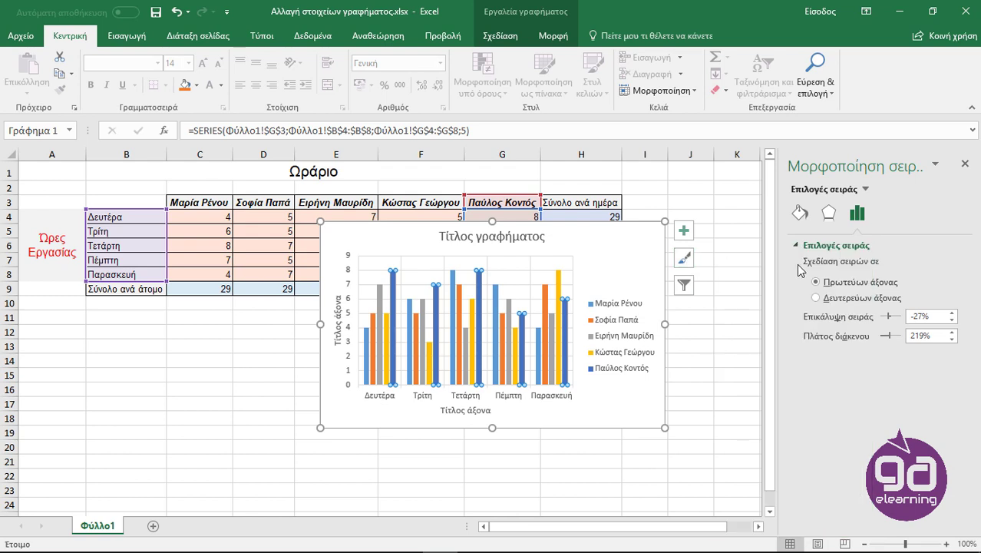
{"action": "left_click", "coordinate": [800, 217]}
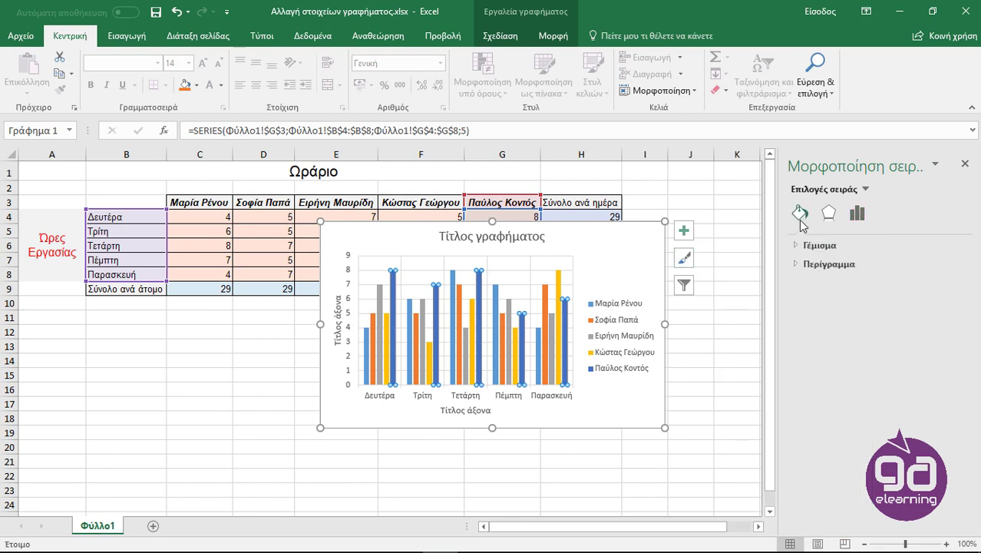
{"action": "left_click", "coordinate": [797, 246]}
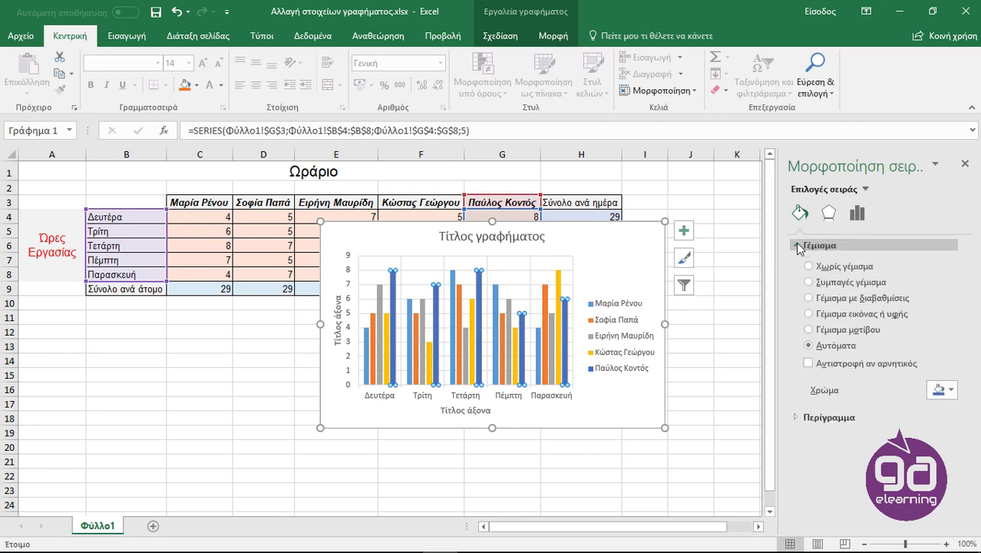
{"action": "left_click", "coordinate": [951, 390]}
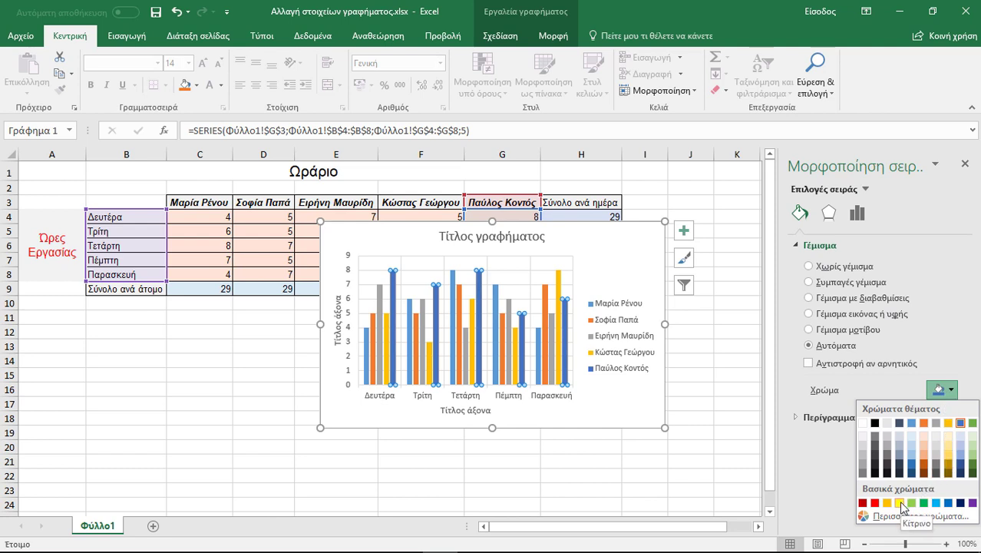
{"action": "key", "text": "Escape"}
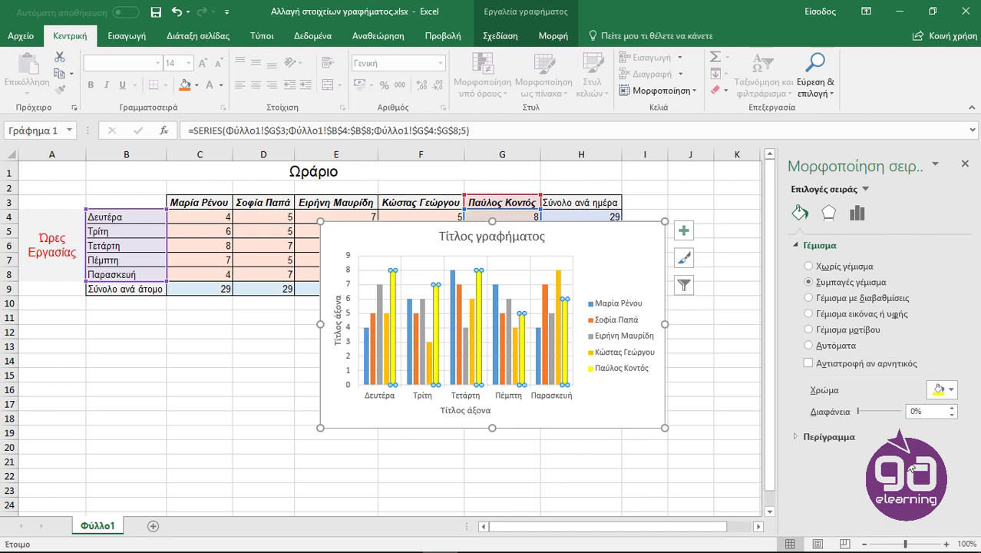
{"action": "left_click", "coordinate": [965, 166]}
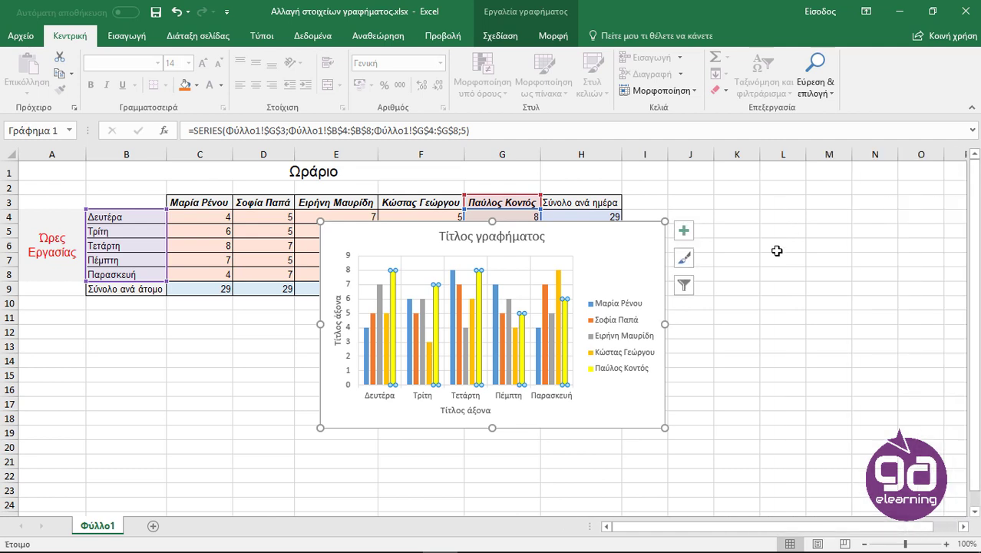
Step: Open the chart filters and edit the data of one person's series
{"action": "left_click", "coordinate": [684, 286]}
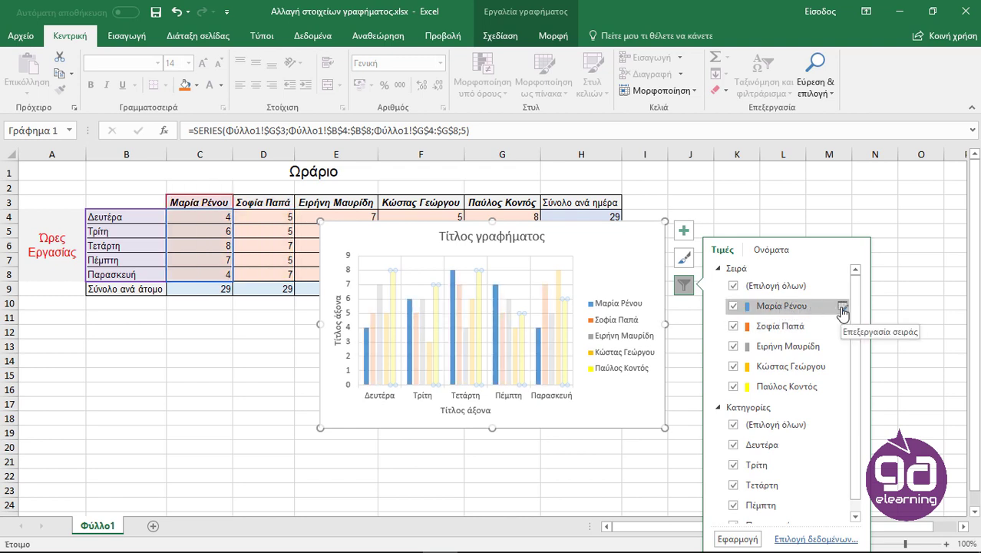
{"action": "left_click", "coordinate": [843, 307]}
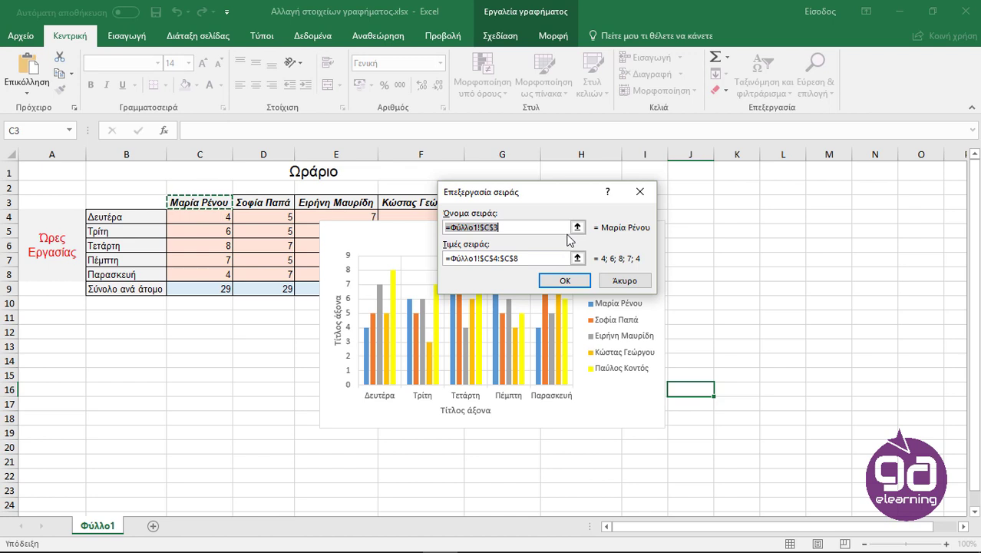
Step: Point the first chart series at the person's name in D3 and hours D4:D8
{"action": "left_click", "coordinate": [578, 229]}
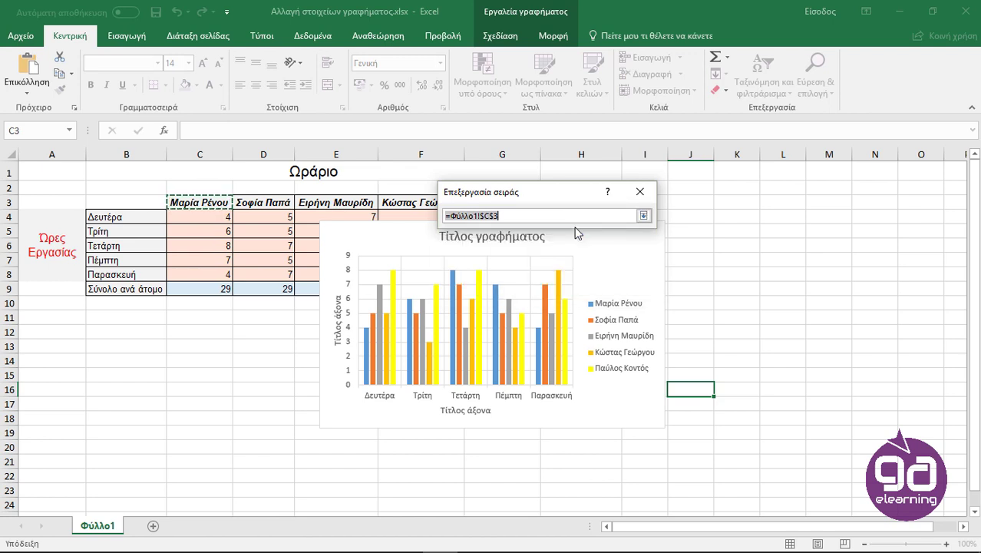
{"action": "left_click", "coordinate": [271, 201]}
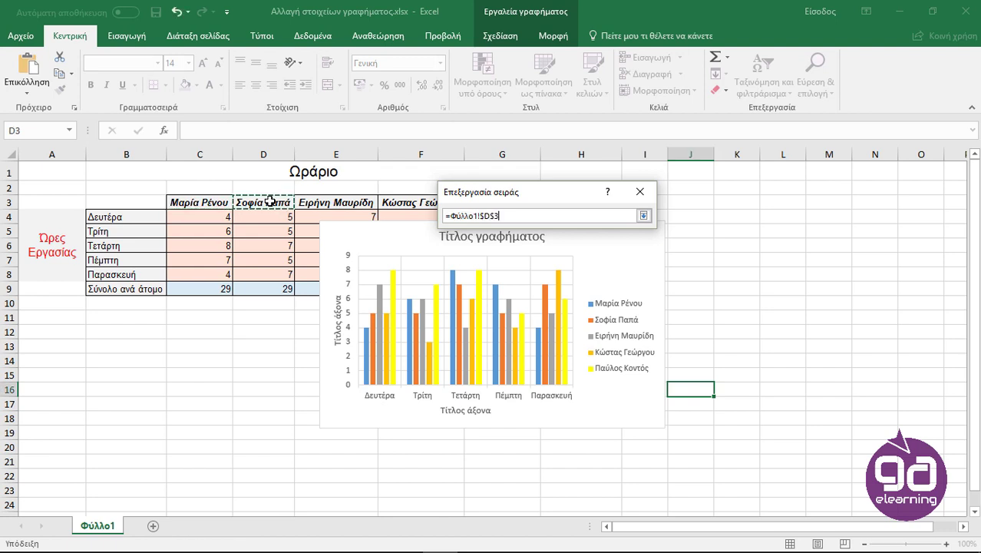
{"action": "key", "text": "Return"}
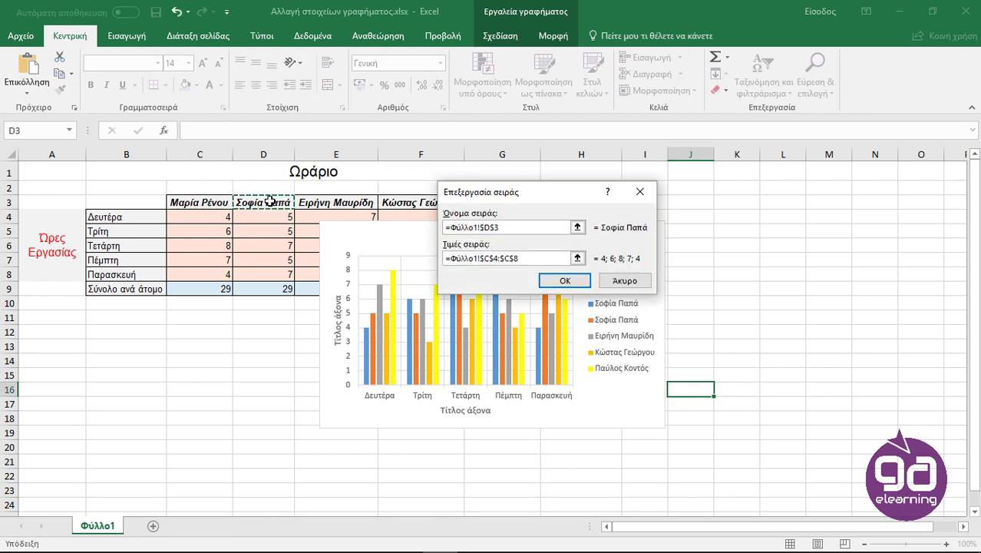
{"action": "left_click", "coordinate": [578, 260]}
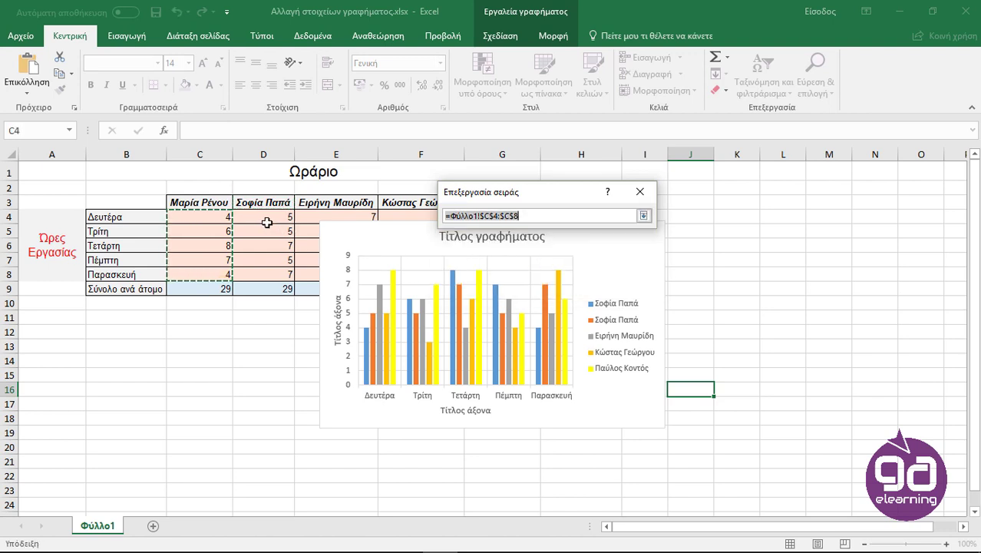
{"action": "left_click_drag", "start_coordinate": [263, 217], "coordinate": [263, 276]}
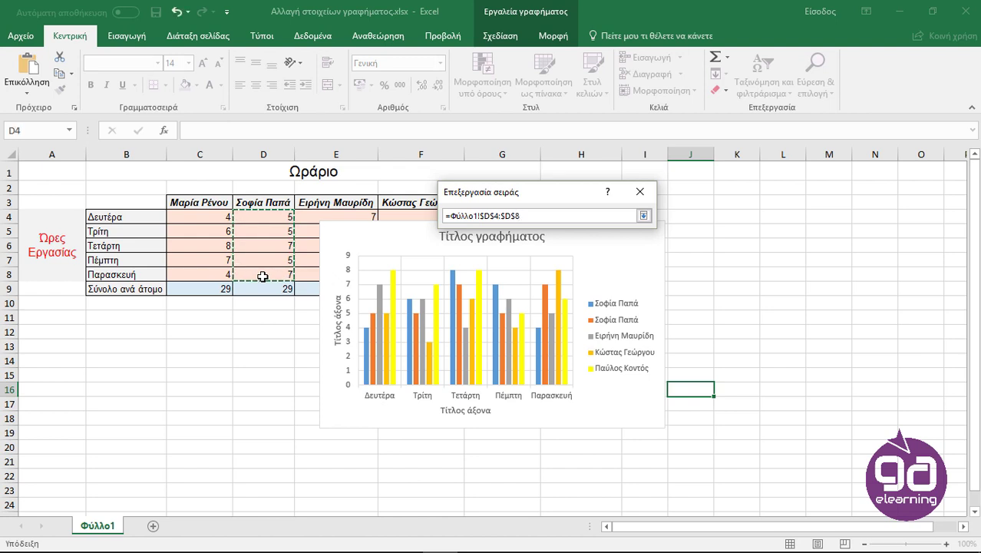
{"action": "key", "text": "Return"}
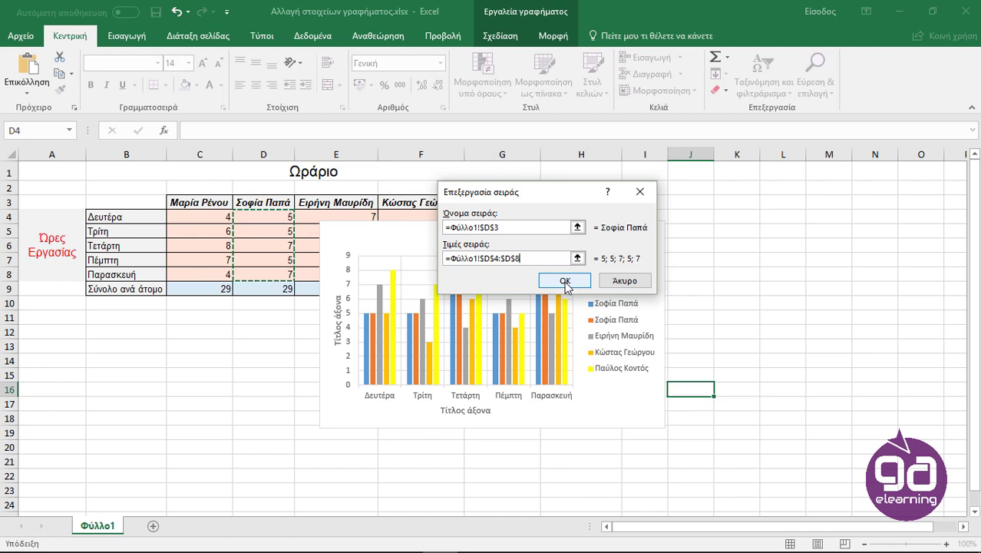
{"action": "left_click", "coordinate": [565, 281]}
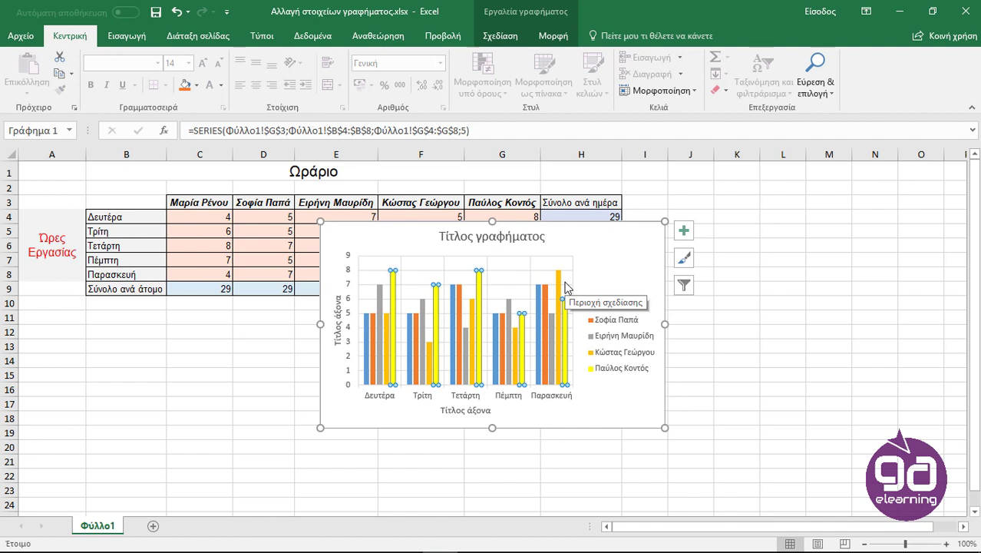
Step: Deselect the chart by selecting an empty worksheet cell
{"action": "left_click", "coordinate": [761, 307]}
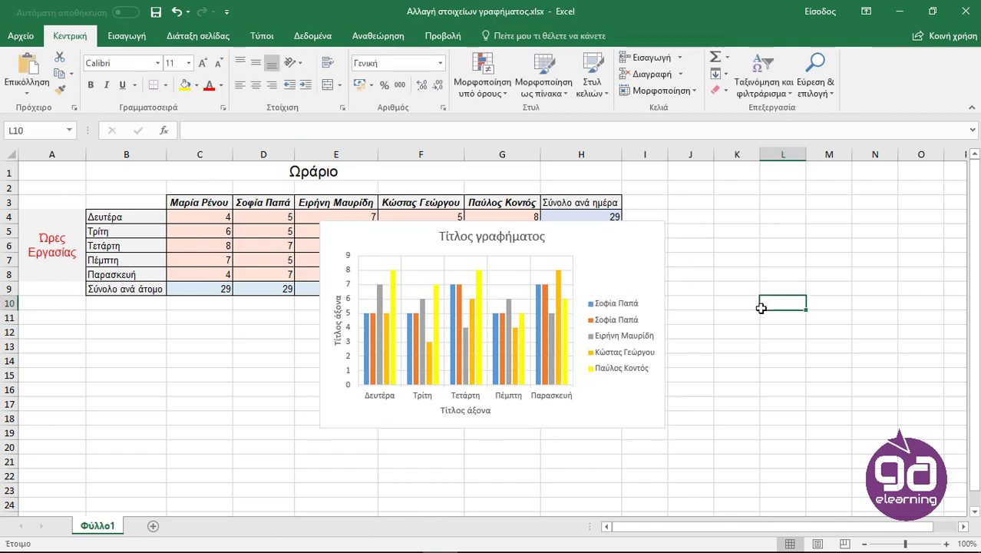